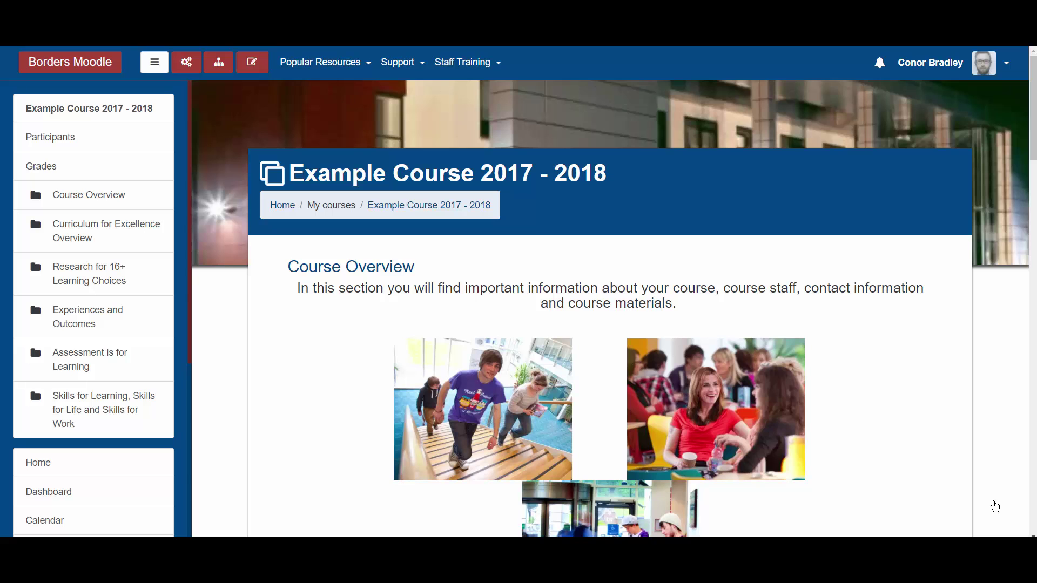
# - Scroll through the course page, then bring up the Course Management panel with its activity, badge and settings links
pyautogui.scroll(-2, 995, 506)
pyautogui.scroll(-4, 995, 507)
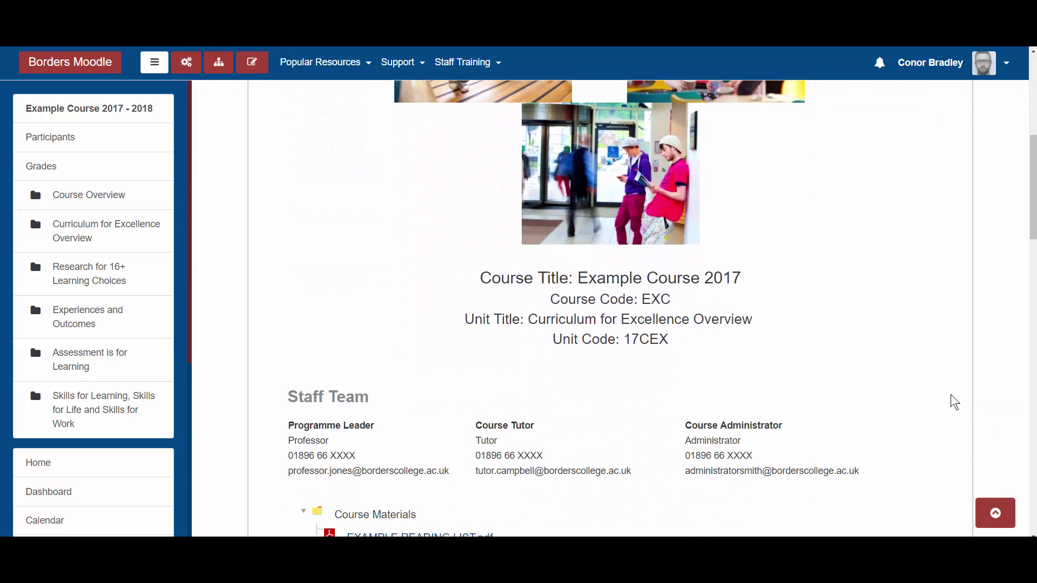
pyautogui.scroll(-12, 922, 260)
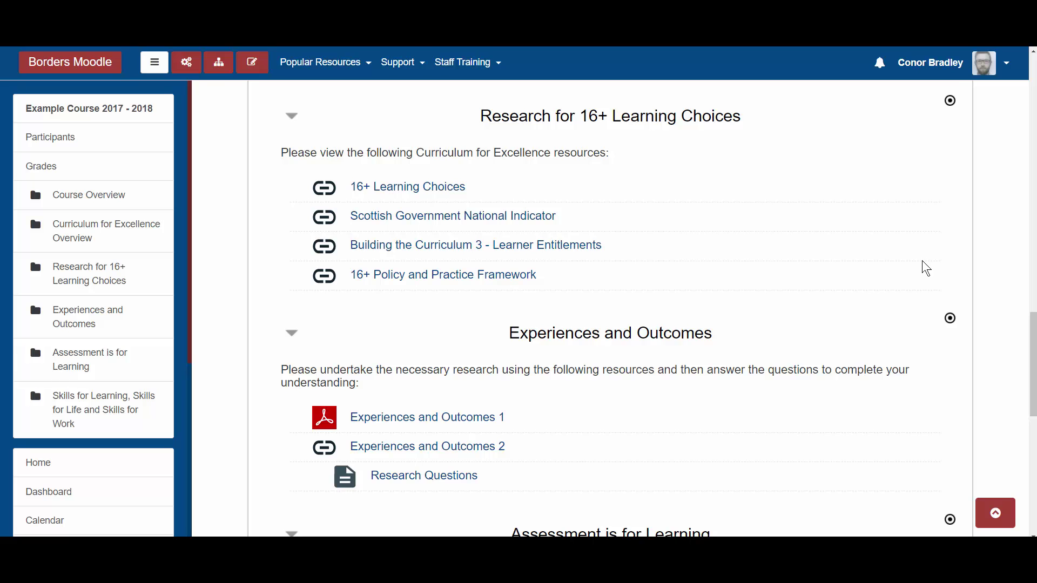
pyautogui.scroll(-6, 922, 260)
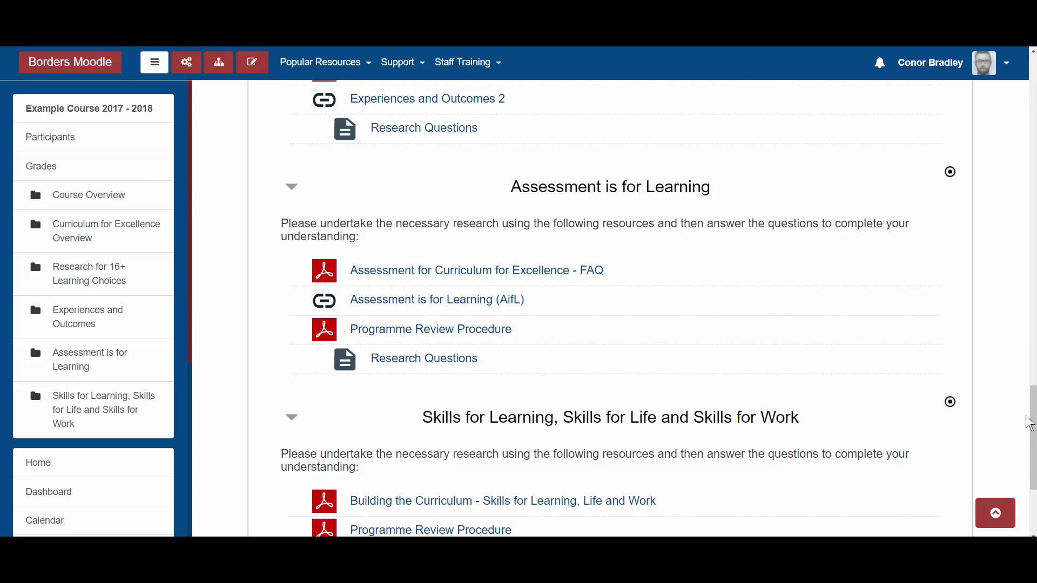
pyautogui.moveTo(1032, 432); pyautogui.dragTo(1032, 68)
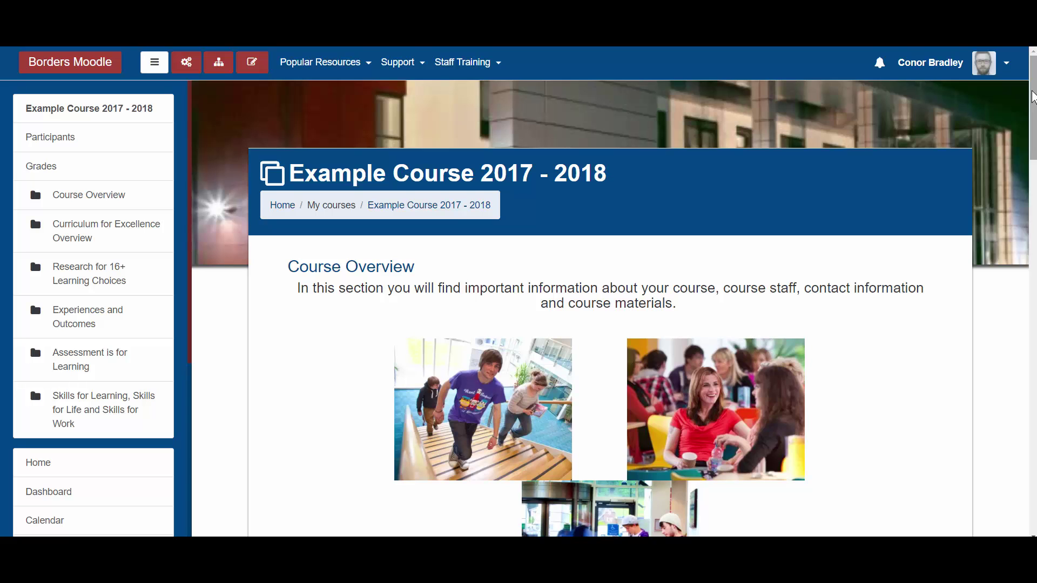
pyautogui.moveTo(1032, 96); pyautogui.dragTo(1020, 316)
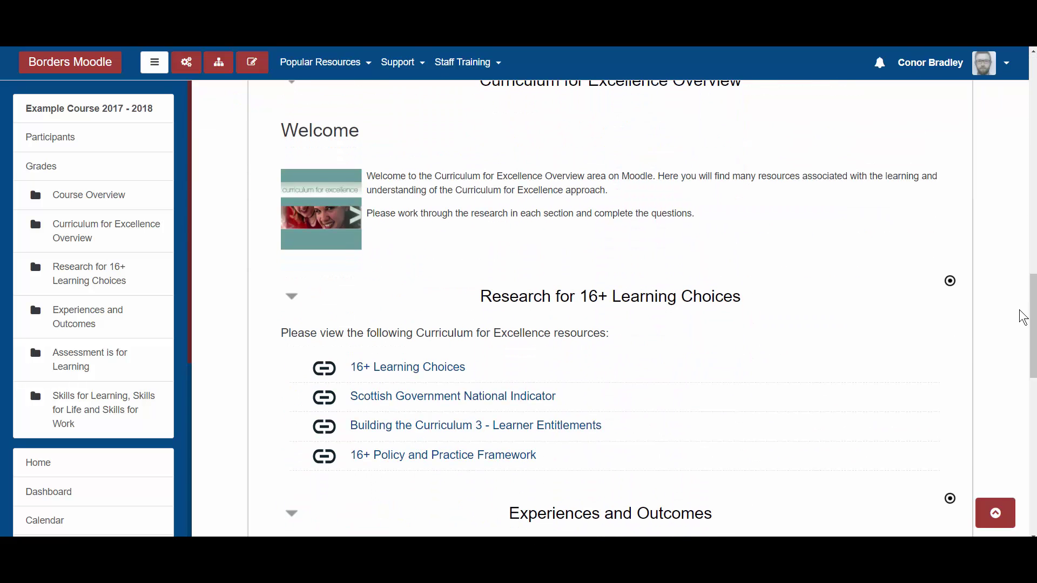
pyautogui.click(194, 72)
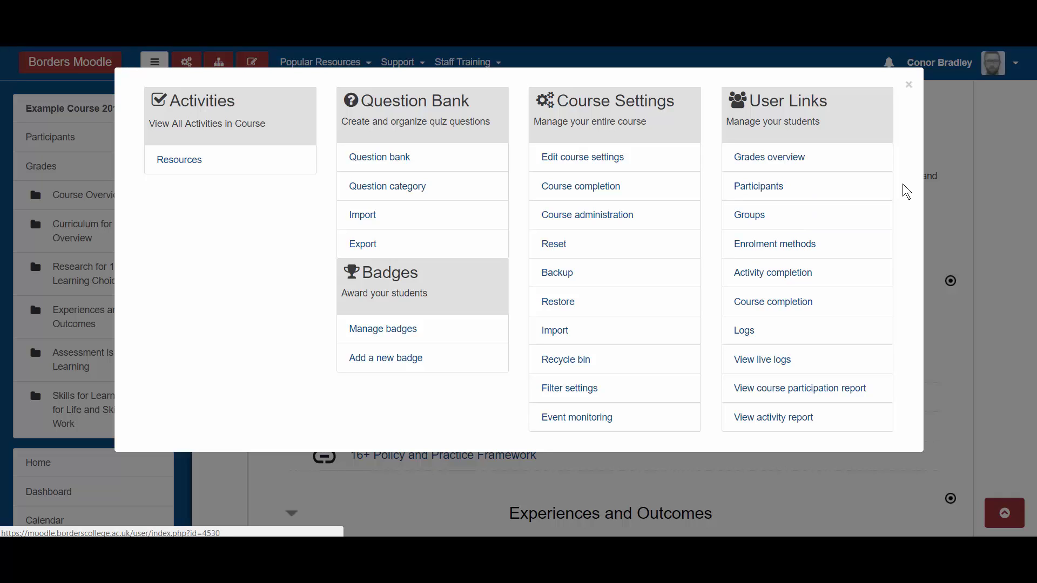
# - Dismiss the Course Management panel and scroll down through the course sections
pyautogui.click(910, 86)
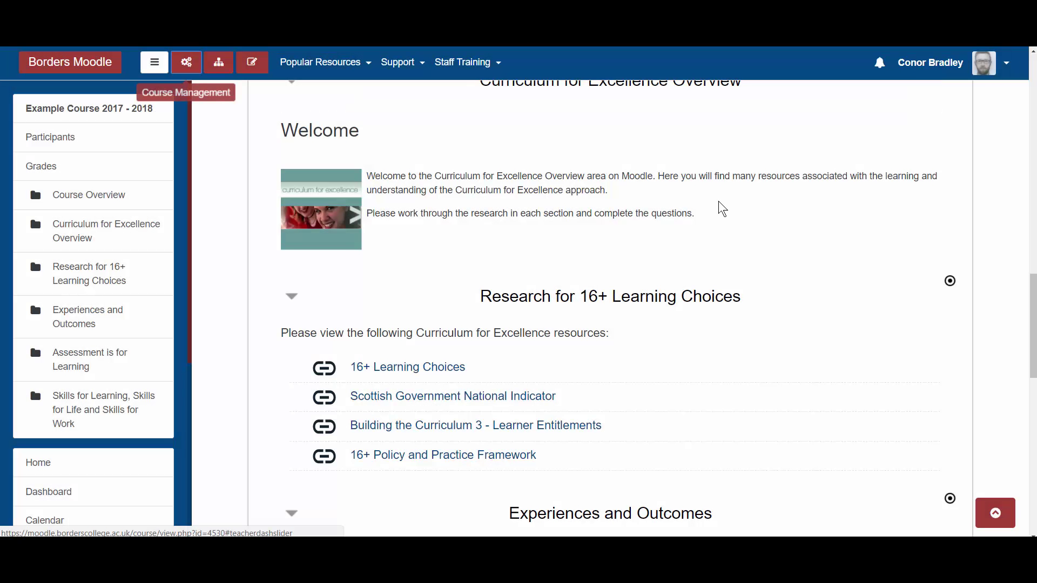
pyautogui.scroll(-3, 718, 200)
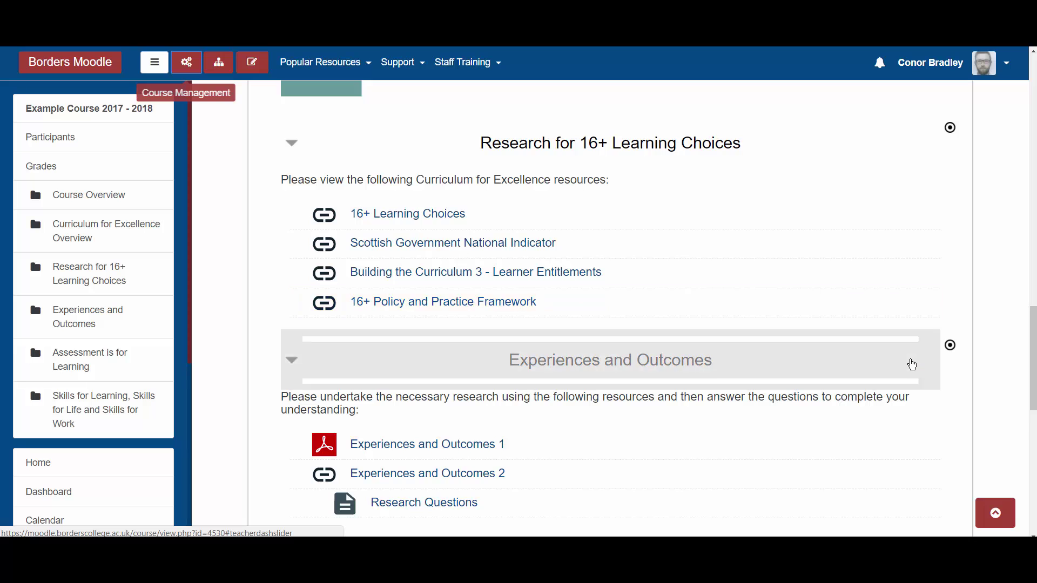
pyautogui.scroll(-2, 911, 365)
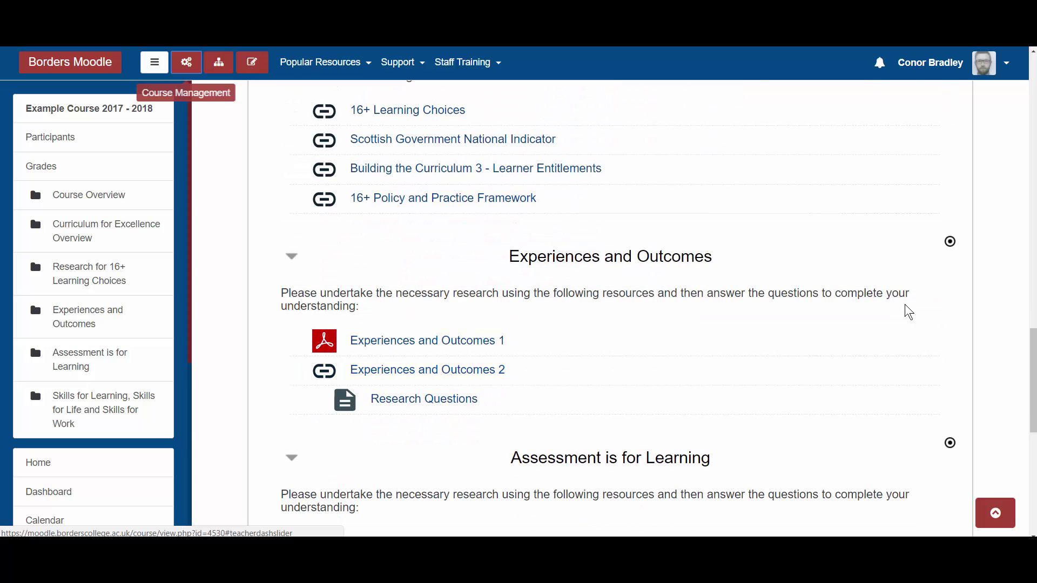
pyautogui.moveTo(1032, 377); pyautogui.dragTo(1032, 108)
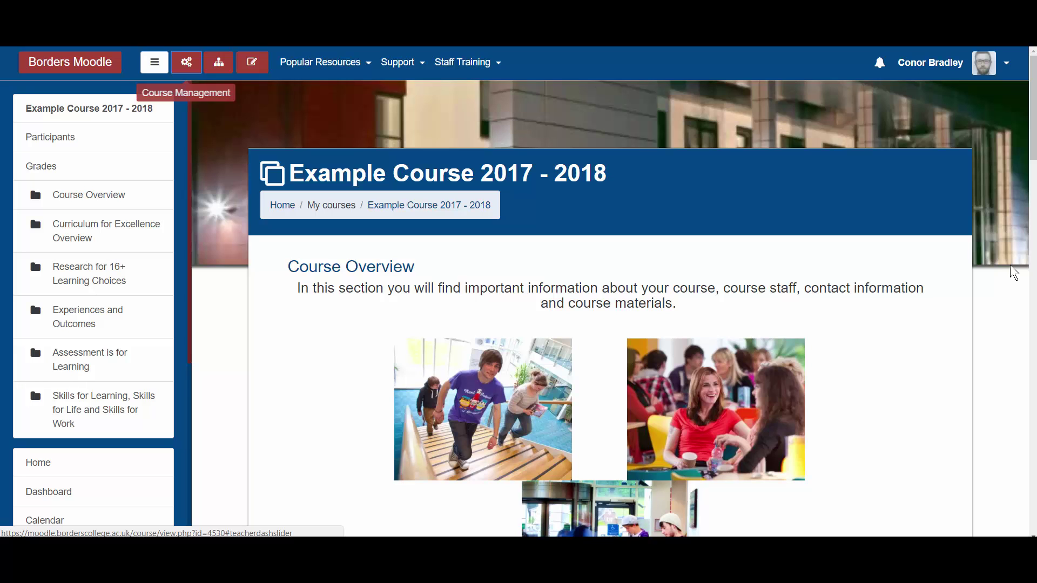
pyautogui.moveTo(1033, 129); pyautogui.dragTo(1034, 224)
pyautogui.scroll(-15, 1034, 224)
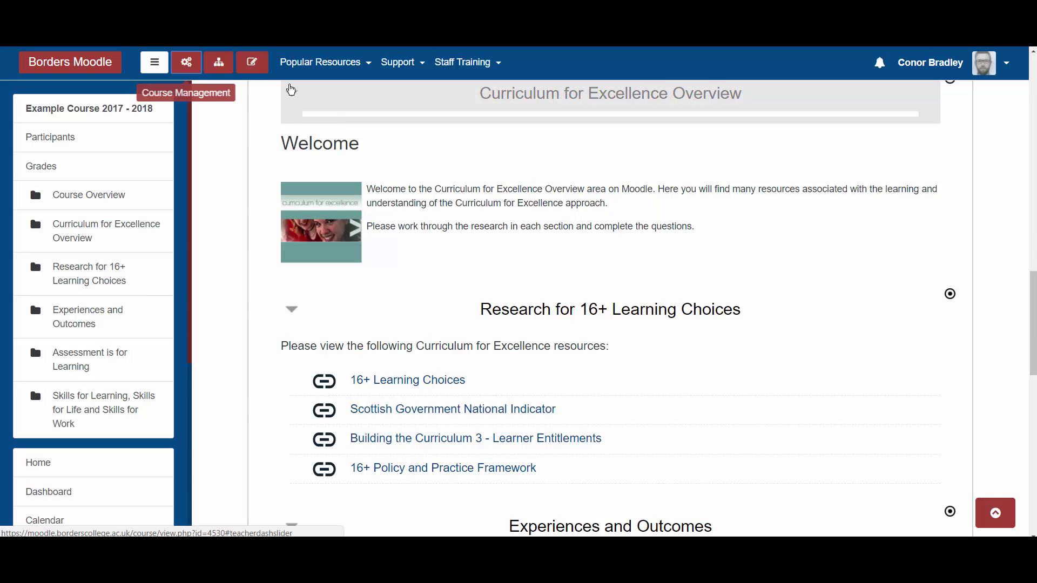
# - Turn editing on for the course and scroll down to the Experiences and Outcomes section
pyautogui.click(258, 71)
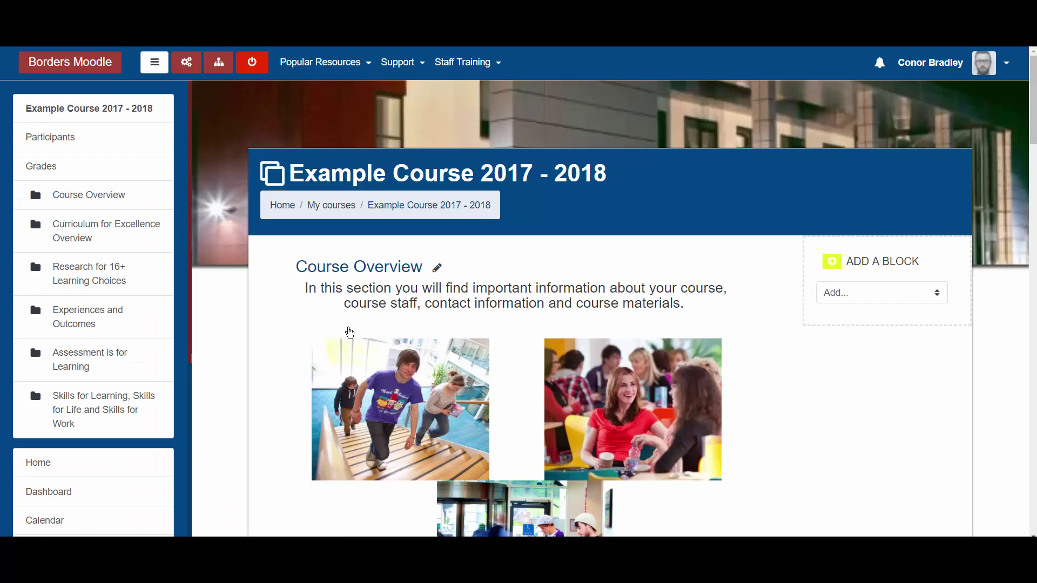
pyautogui.scroll(-20, 349, 332)
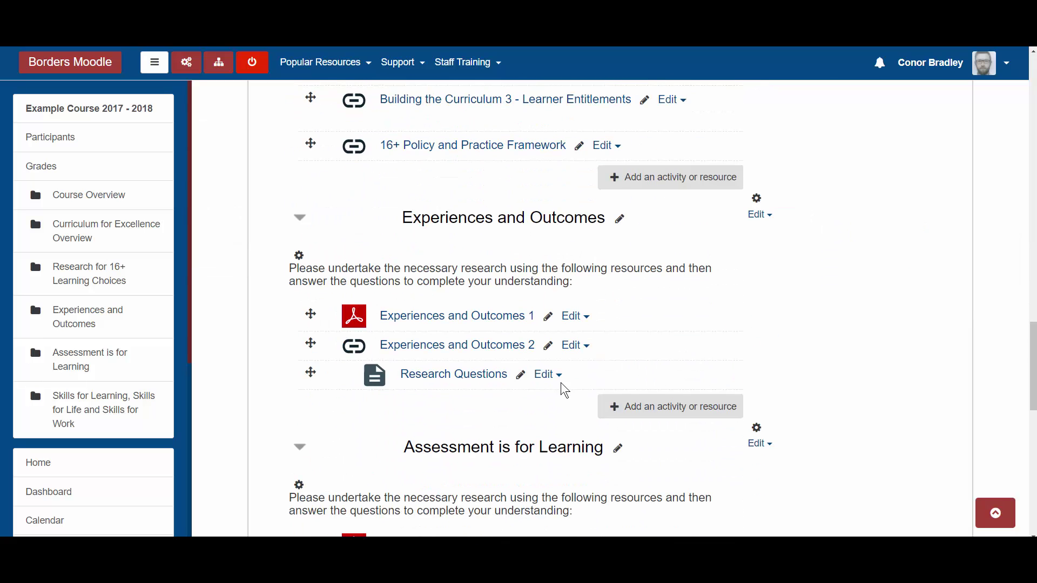
pyautogui.click(674, 174)
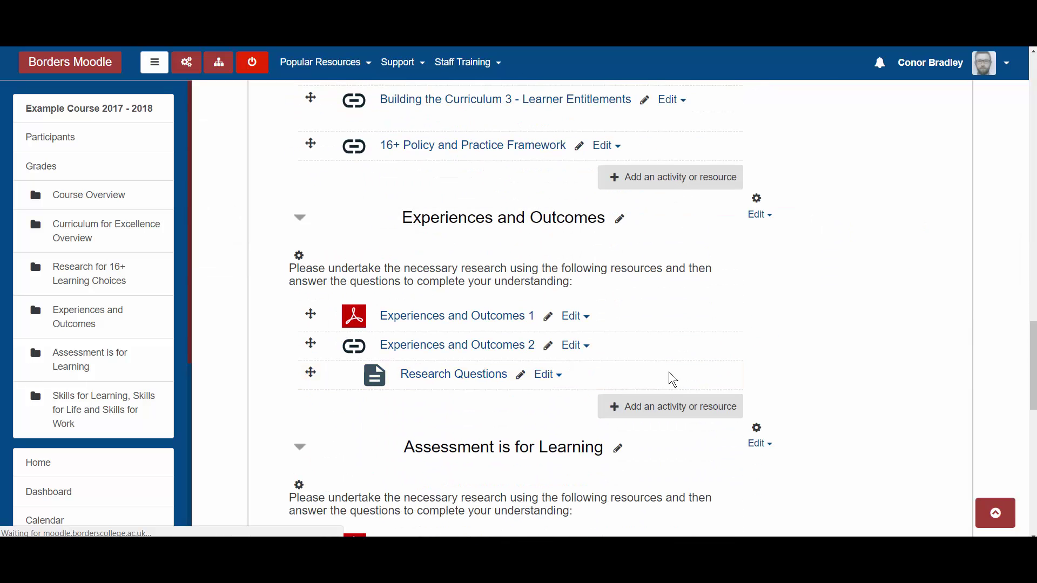
# - Browse the activity-or-resource chooser for Experiences and Outcomes, then close it without adding anything
pyautogui.click(667, 411)
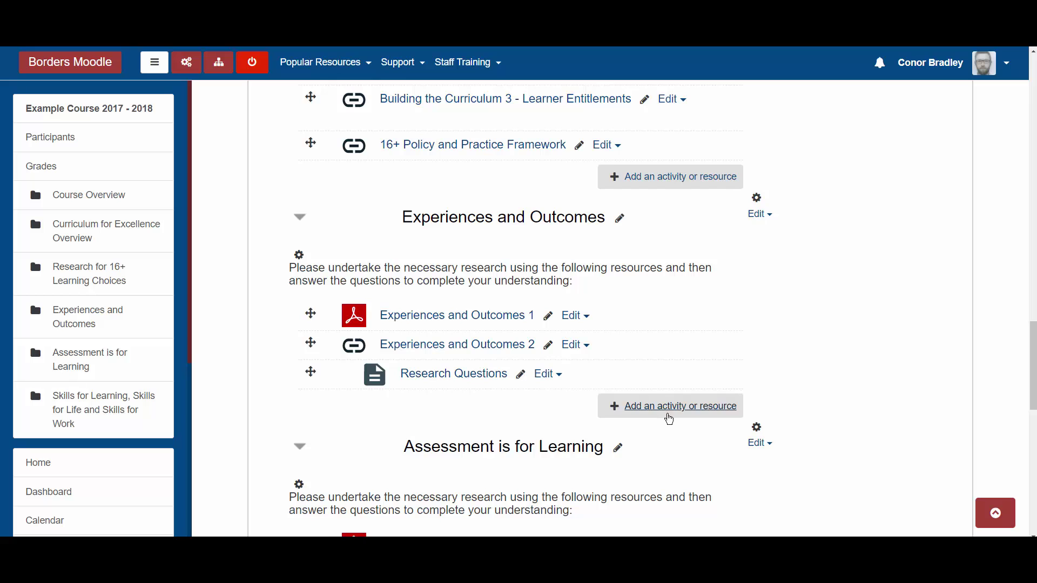
pyautogui.scroll(-5, 470, 278)
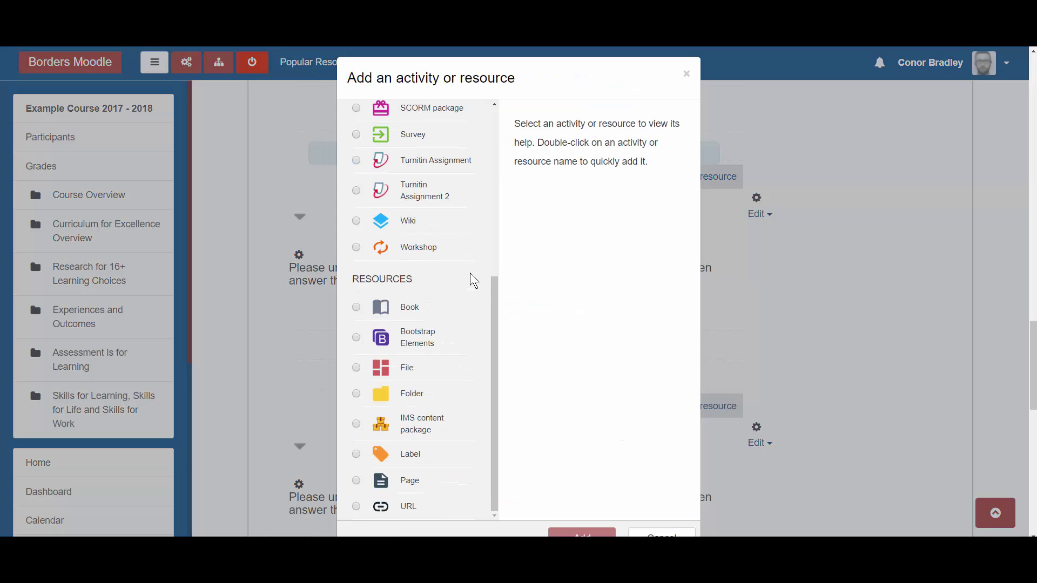
pyautogui.scroll(5, 469, 273)
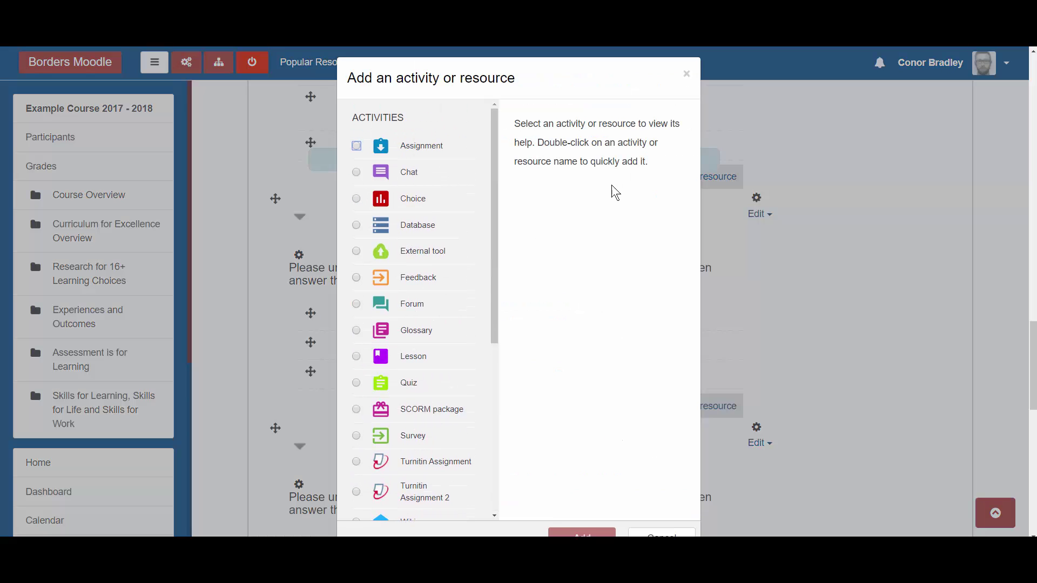
pyautogui.click(687, 75)
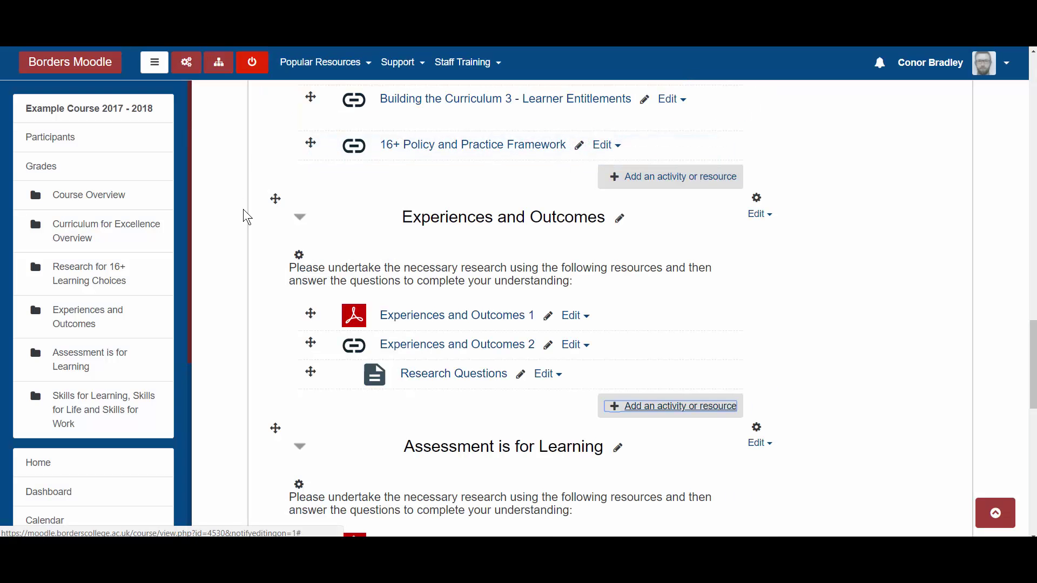
# - Turn editing off and scroll back up to the overview showing course code EXC and the staff team
pyautogui.click(252, 62)
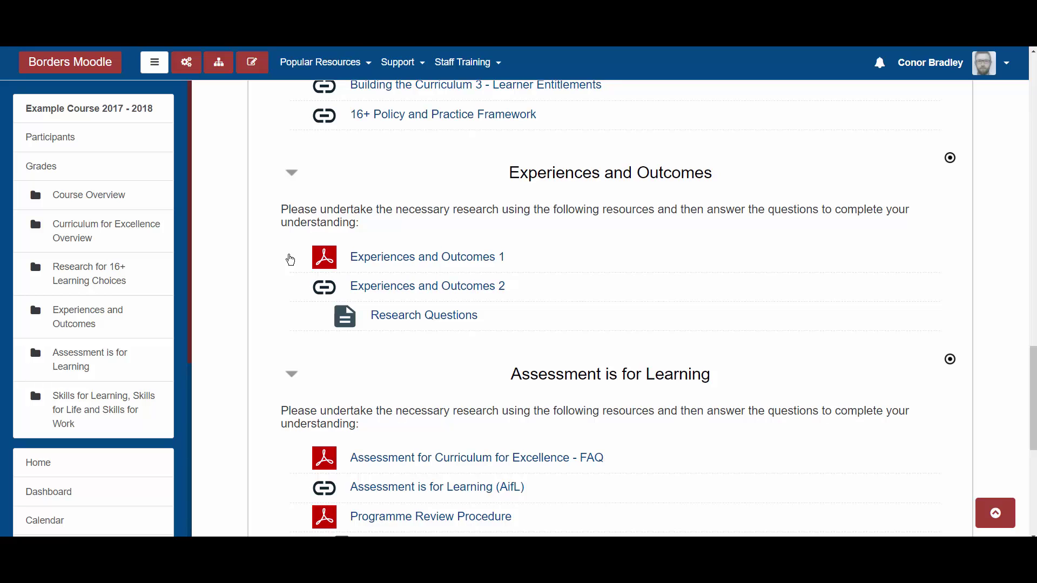
pyautogui.scroll(-1, 289, 255)
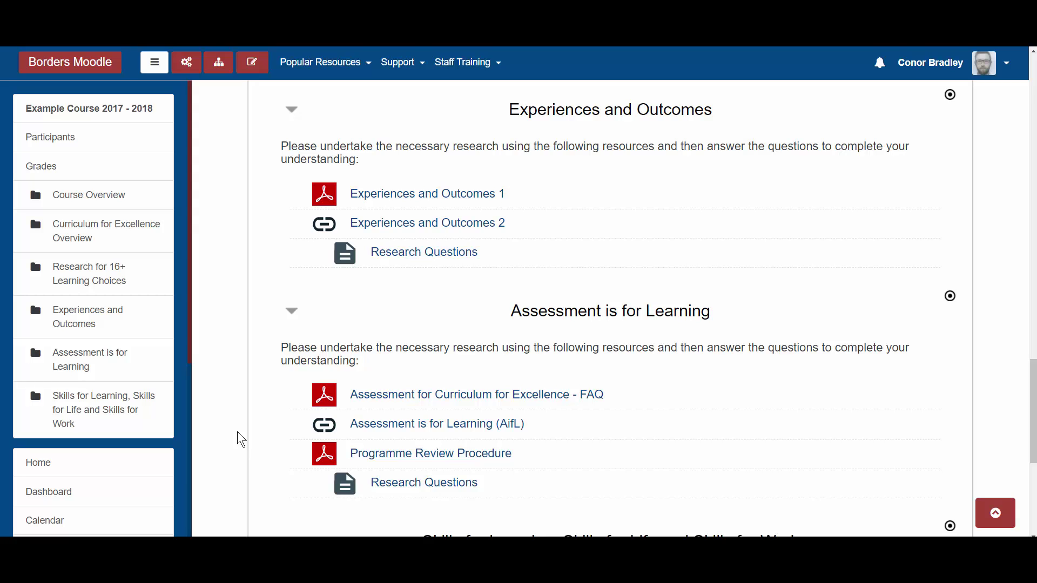
pyautogui.scroll(1, 237, 432)
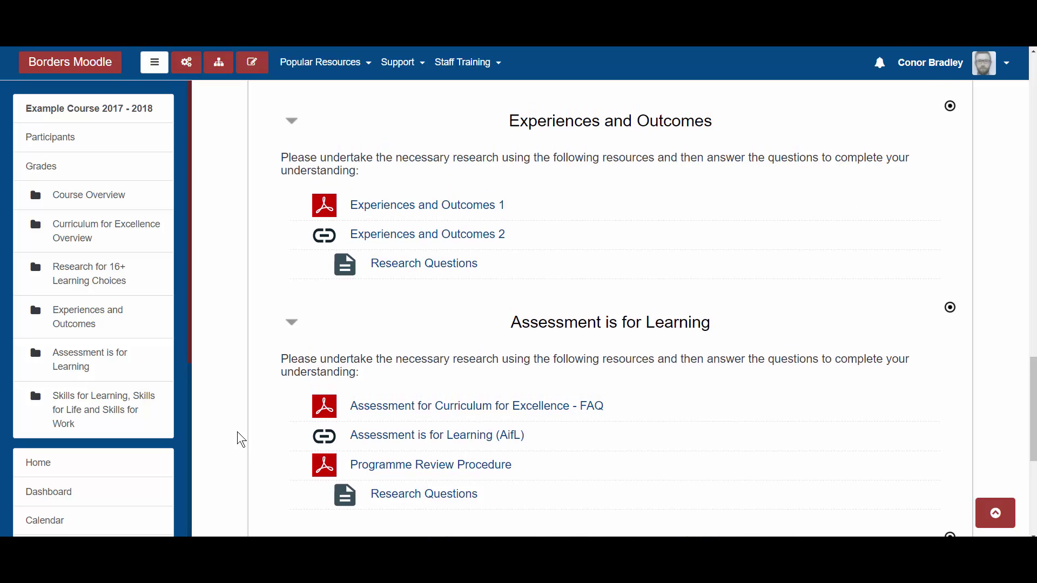
pyautogui.moveTo(1033, 408); pyautogui.dragTo(1032, 201)
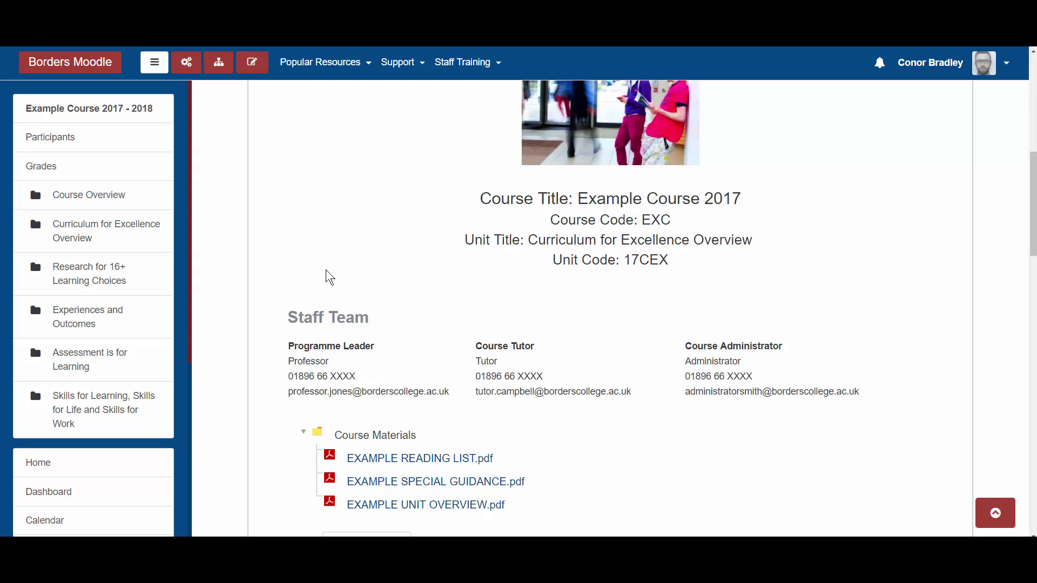
pyautogui.moveTo(417, 540)
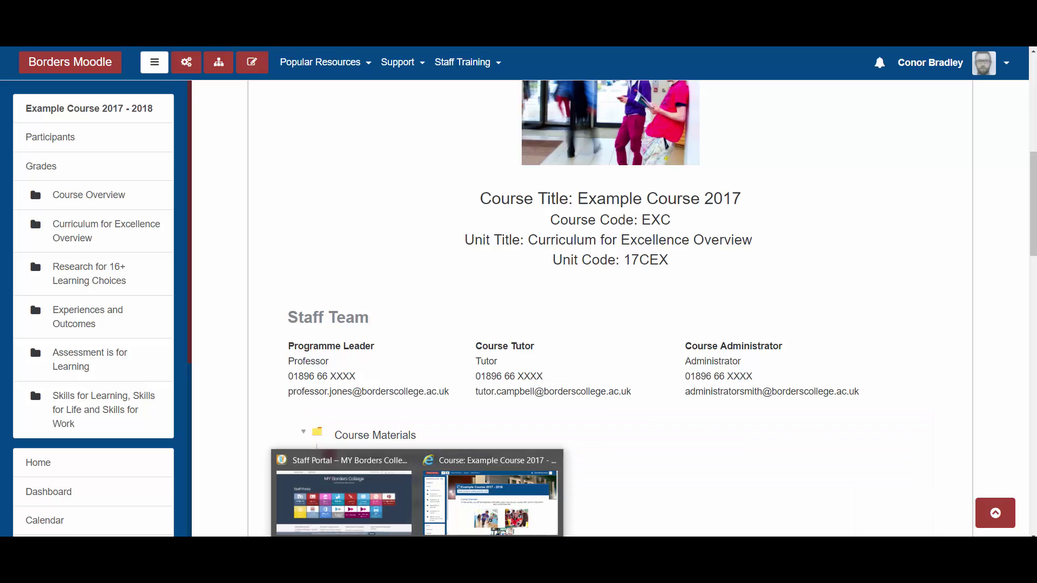
pyautogui.click(469, 519)
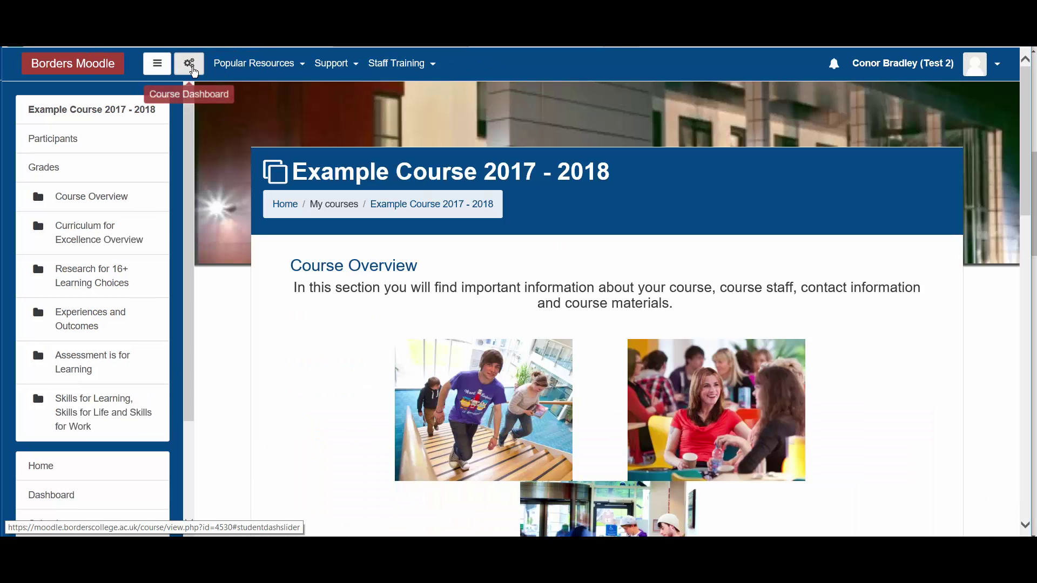
pyautogui.click(190, 65)
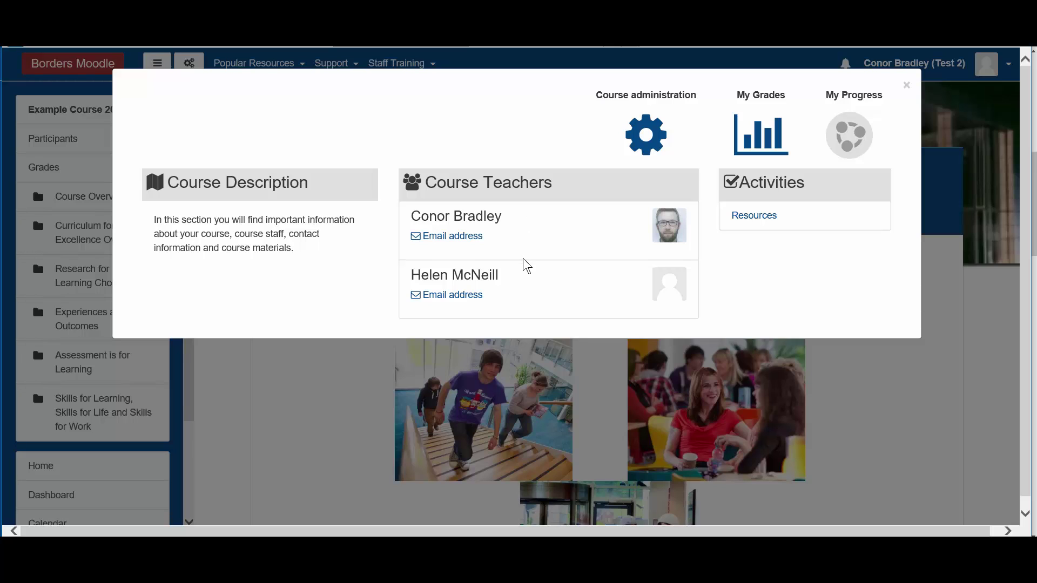
pyautogui.rightClick(464, 239)
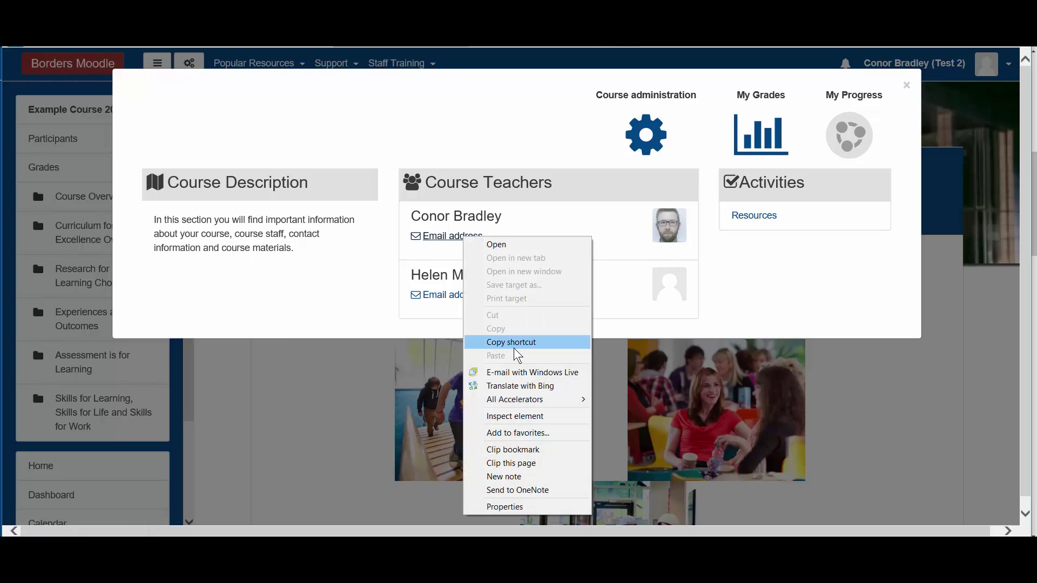
pyautogui.click(582, 227)
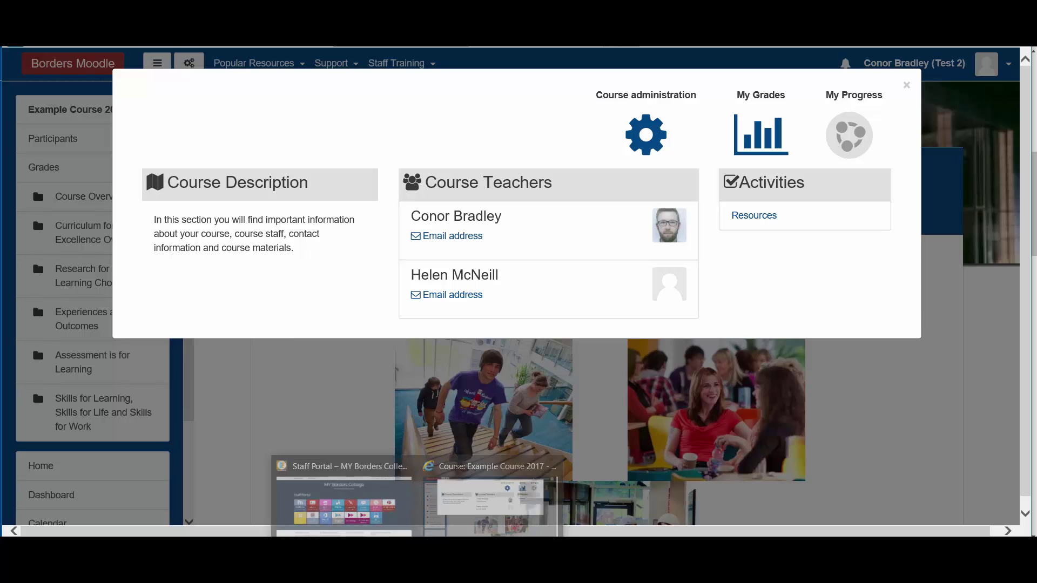
# - Return to the teacher's window and open Edit course settings for Example Course 2017 - 2018
pyautogui.moveTo(216, 545)
pyautogui.click(253, 513)
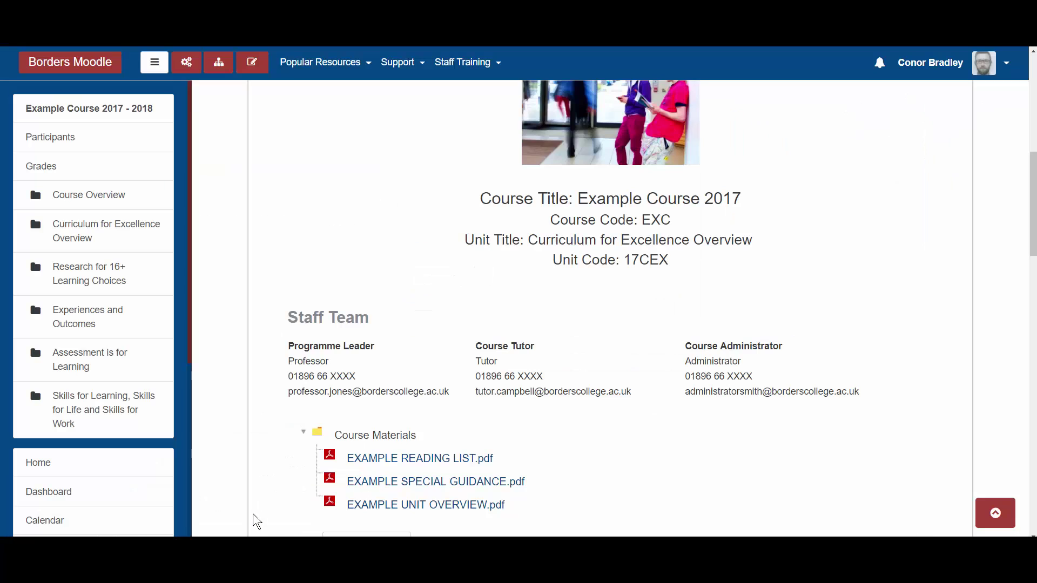
pyautogui.click(195, 64)
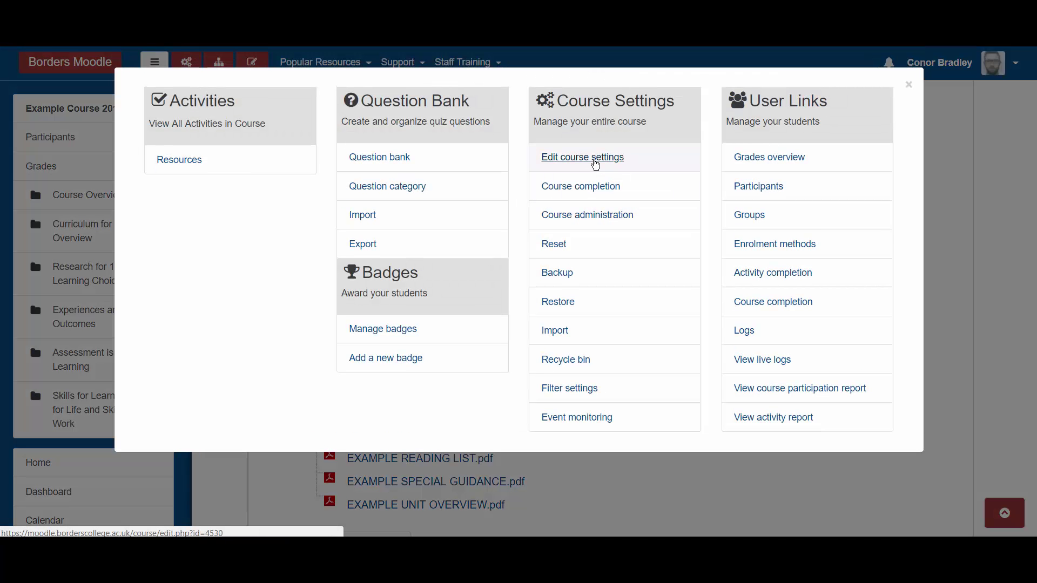
pyautogui.click(595, 161)
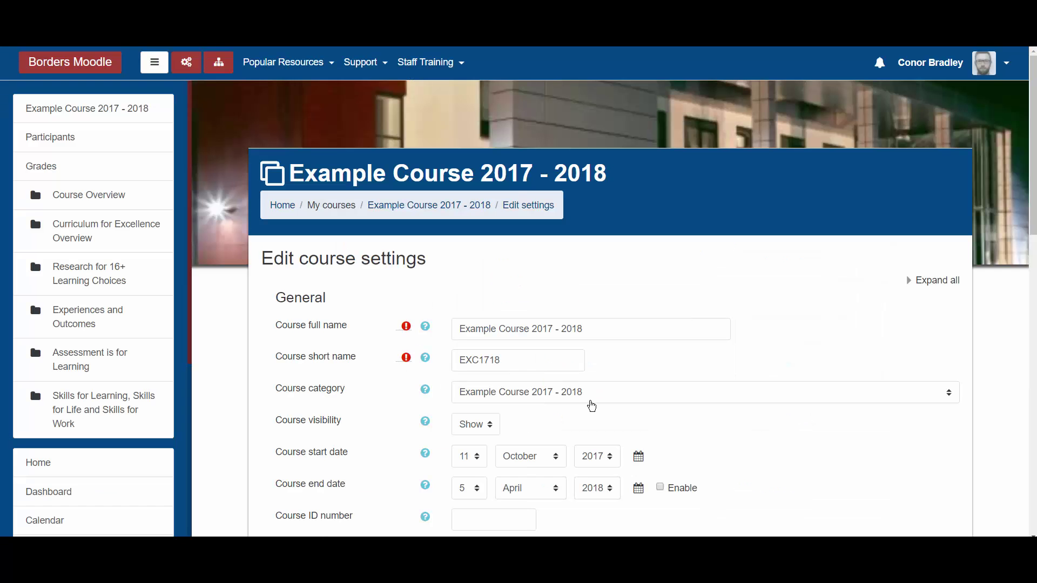
# - Scroll down to the Description section and place the cursor in the Course summary box
pyautogui.scroll(-6, 589, 400)
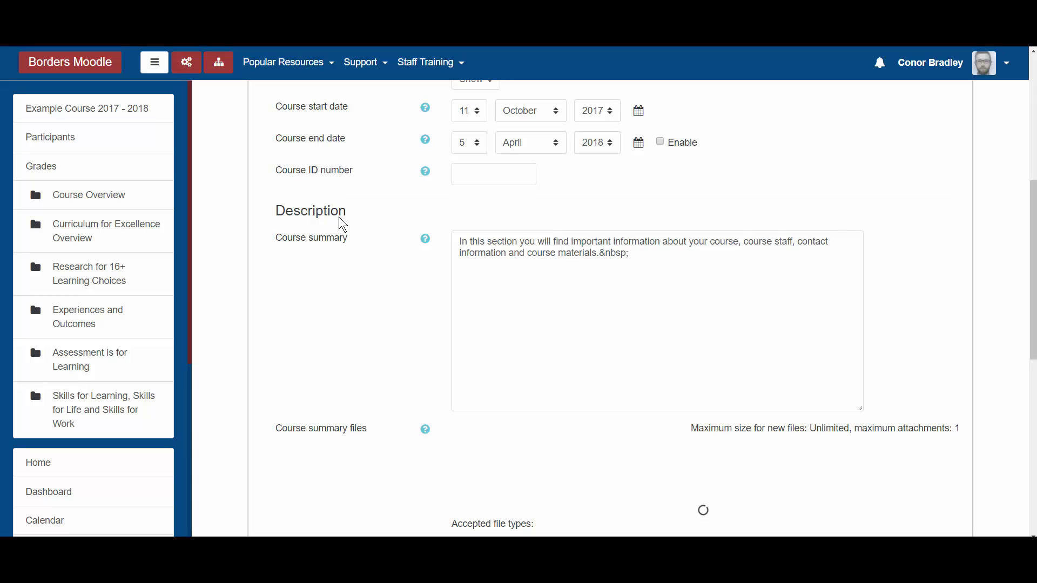
pyautogui.click(659, 253)
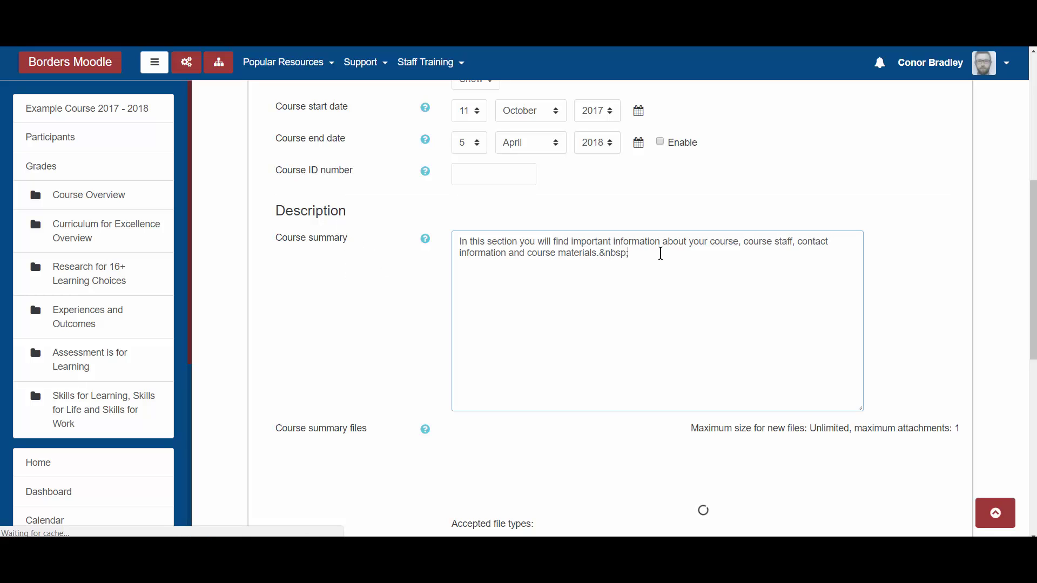